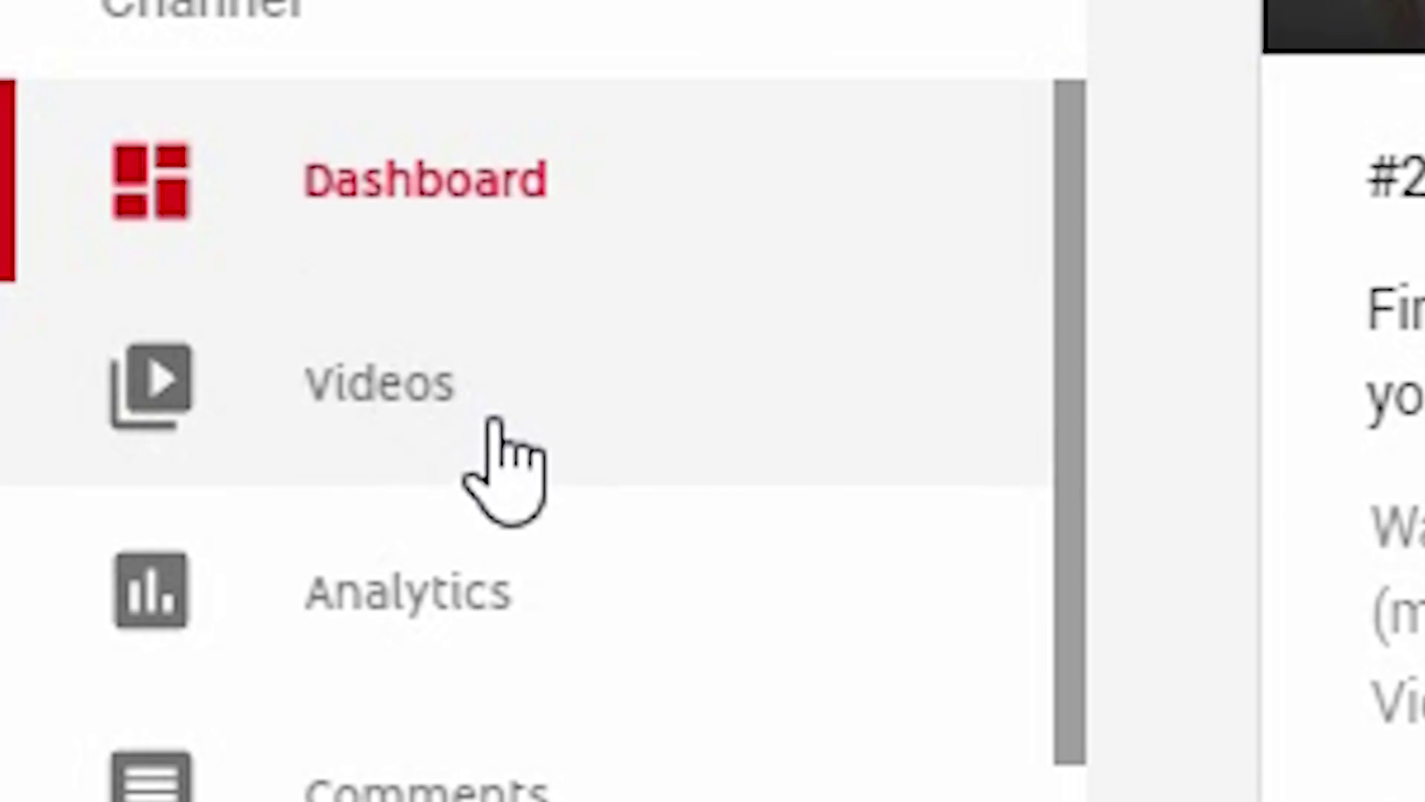
From the channel's Videos list, open the details of 'How To Create A YouTube Upload Schedule'
click(110, 413)
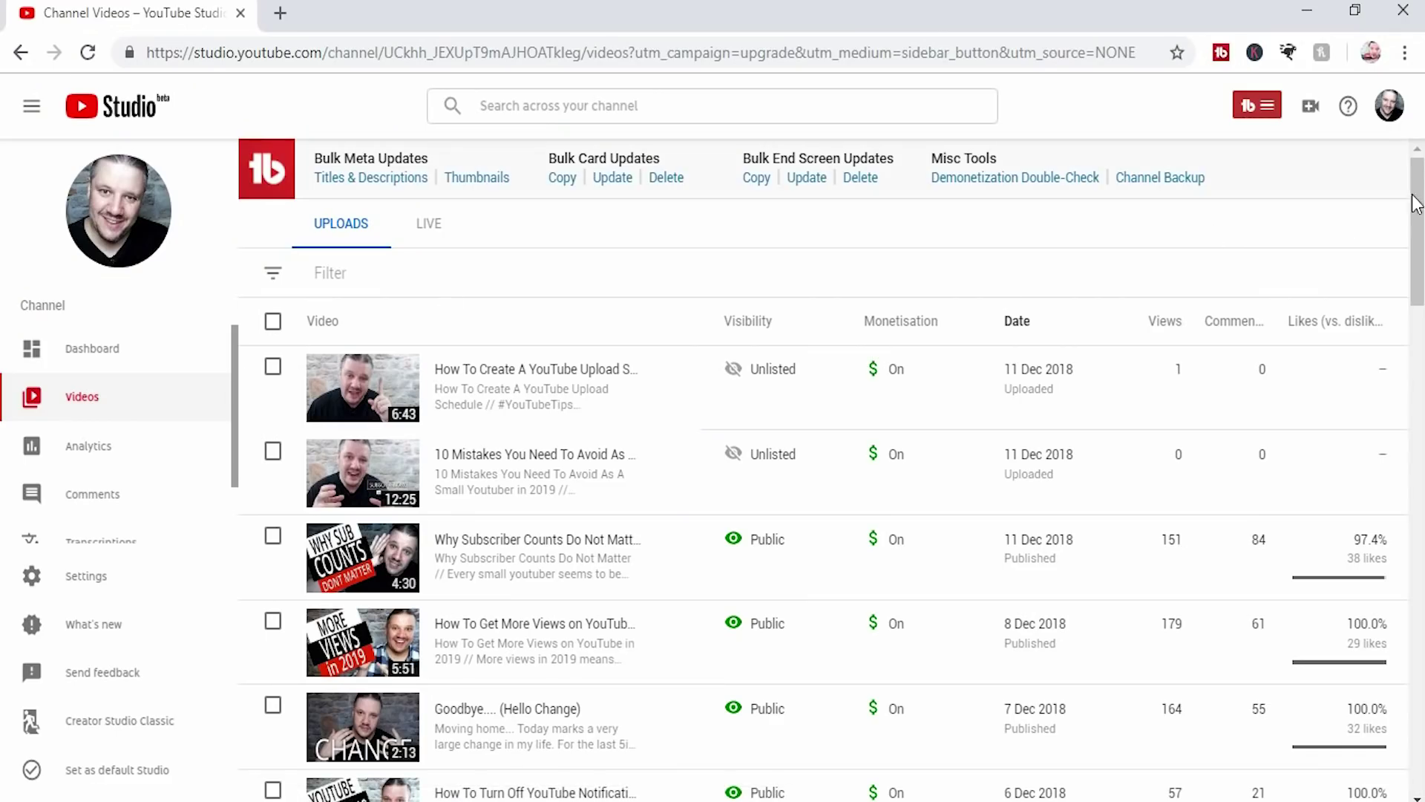
drag(1416, 181, 1403, 149)
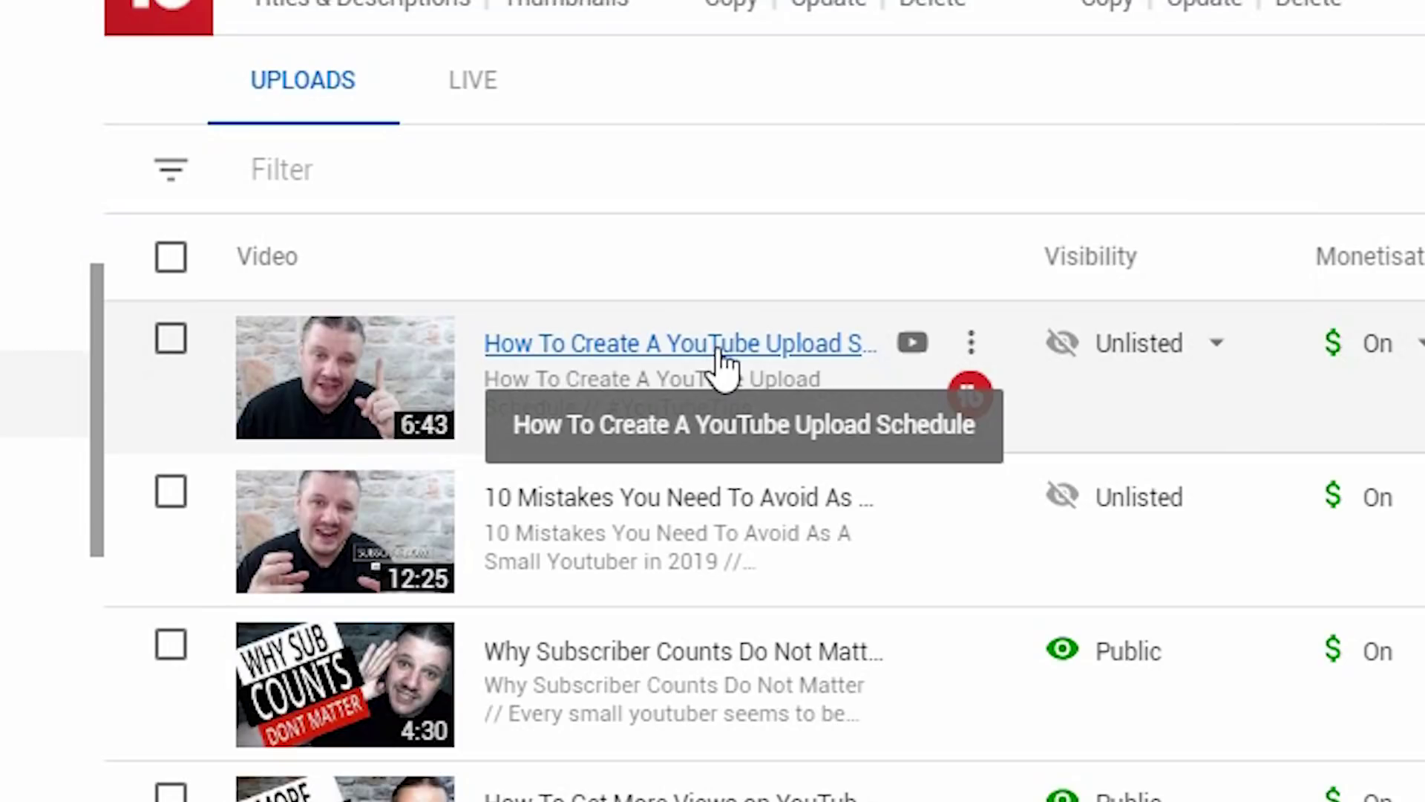
click(718, 352)
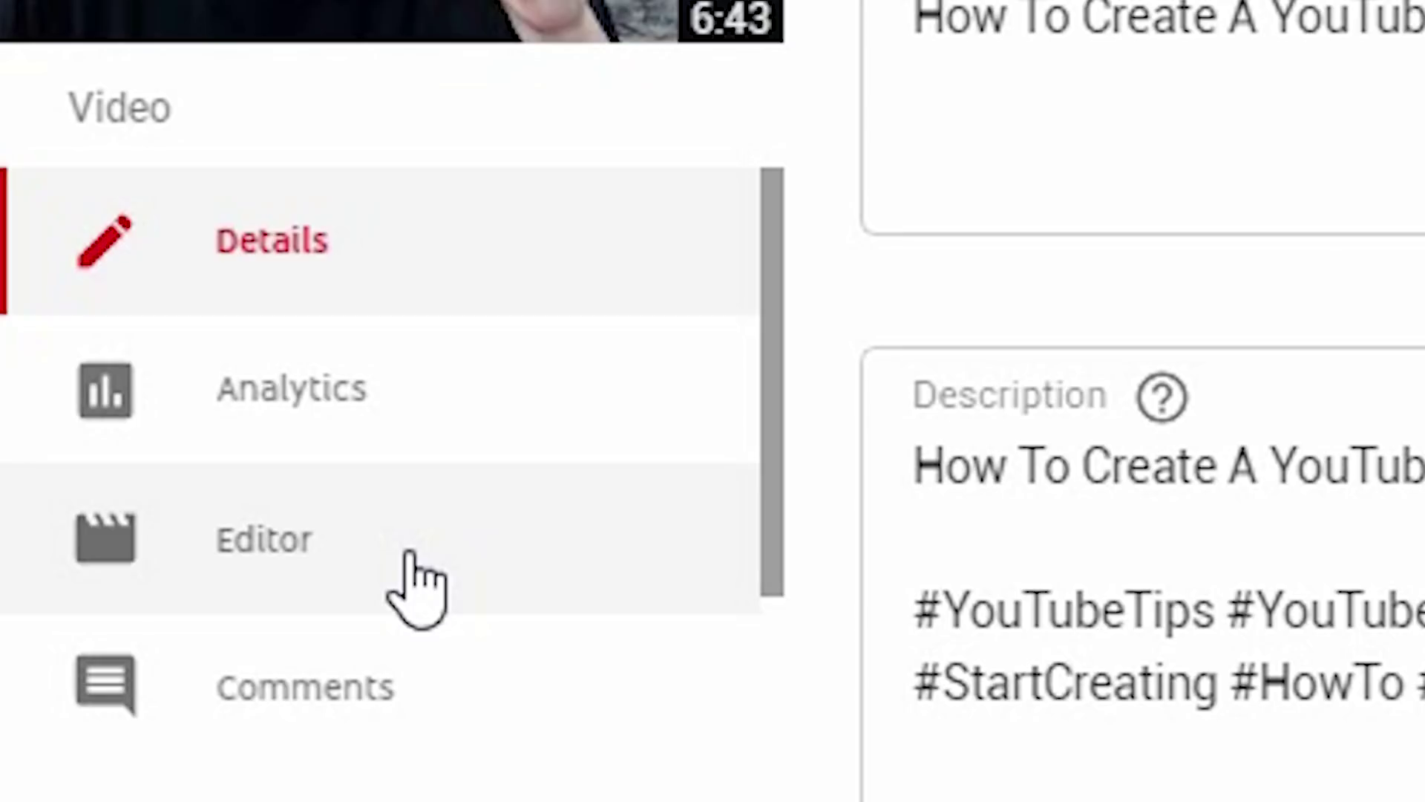
Switch to the Editor to show the video's 6:42 timeline with video and audio tracks
click(412, 556)
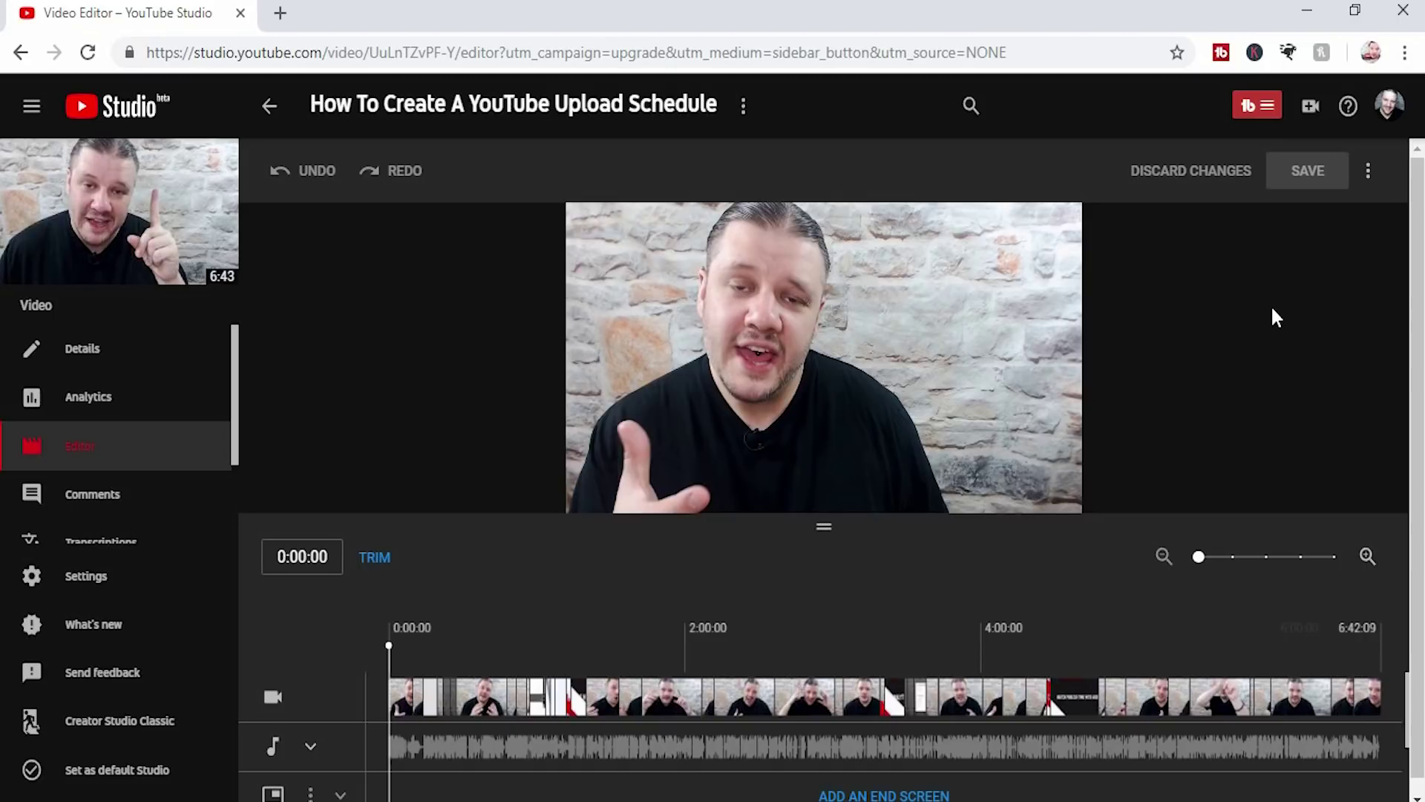
scroll(1420, 322, down, 2)
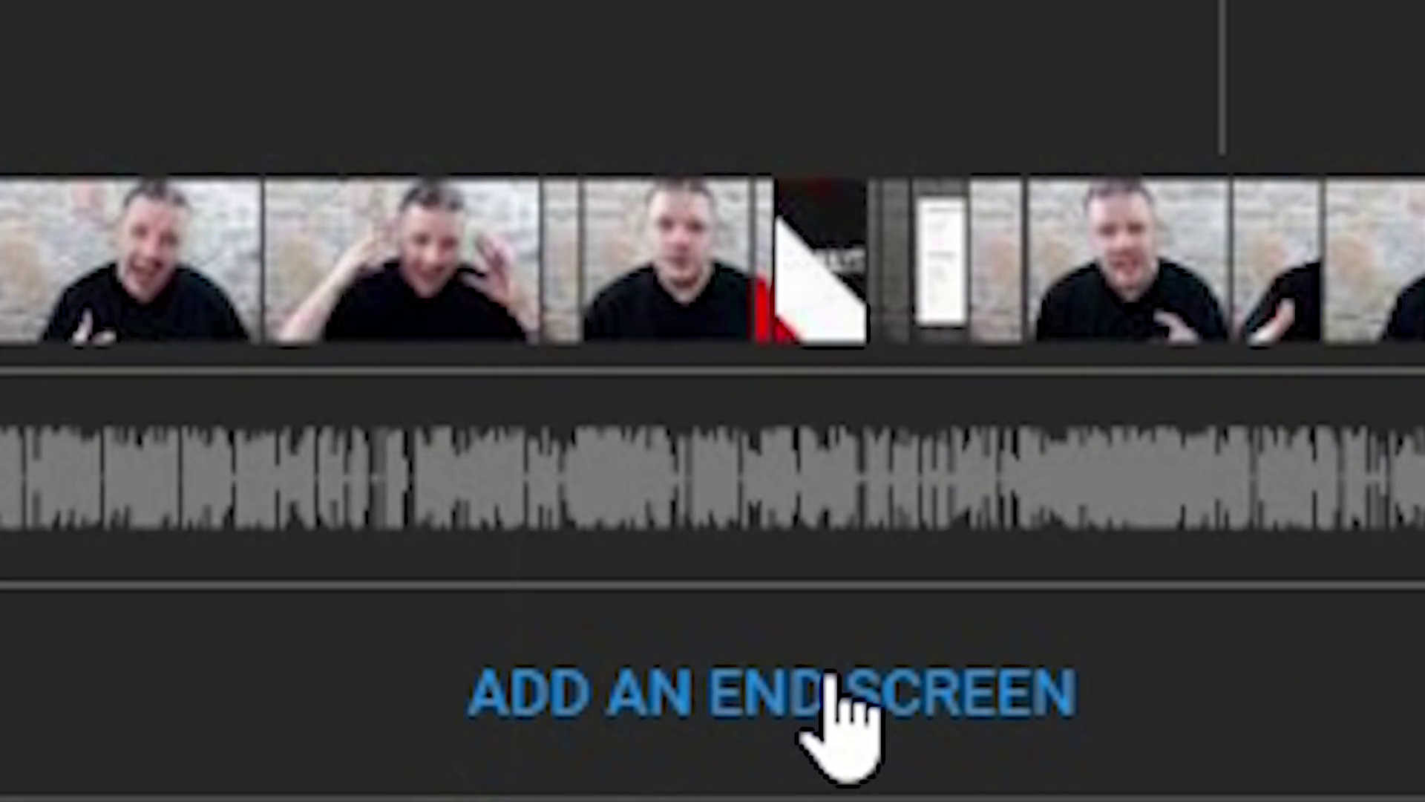
Apply the Blank end screen template to the video
click(829, 690)
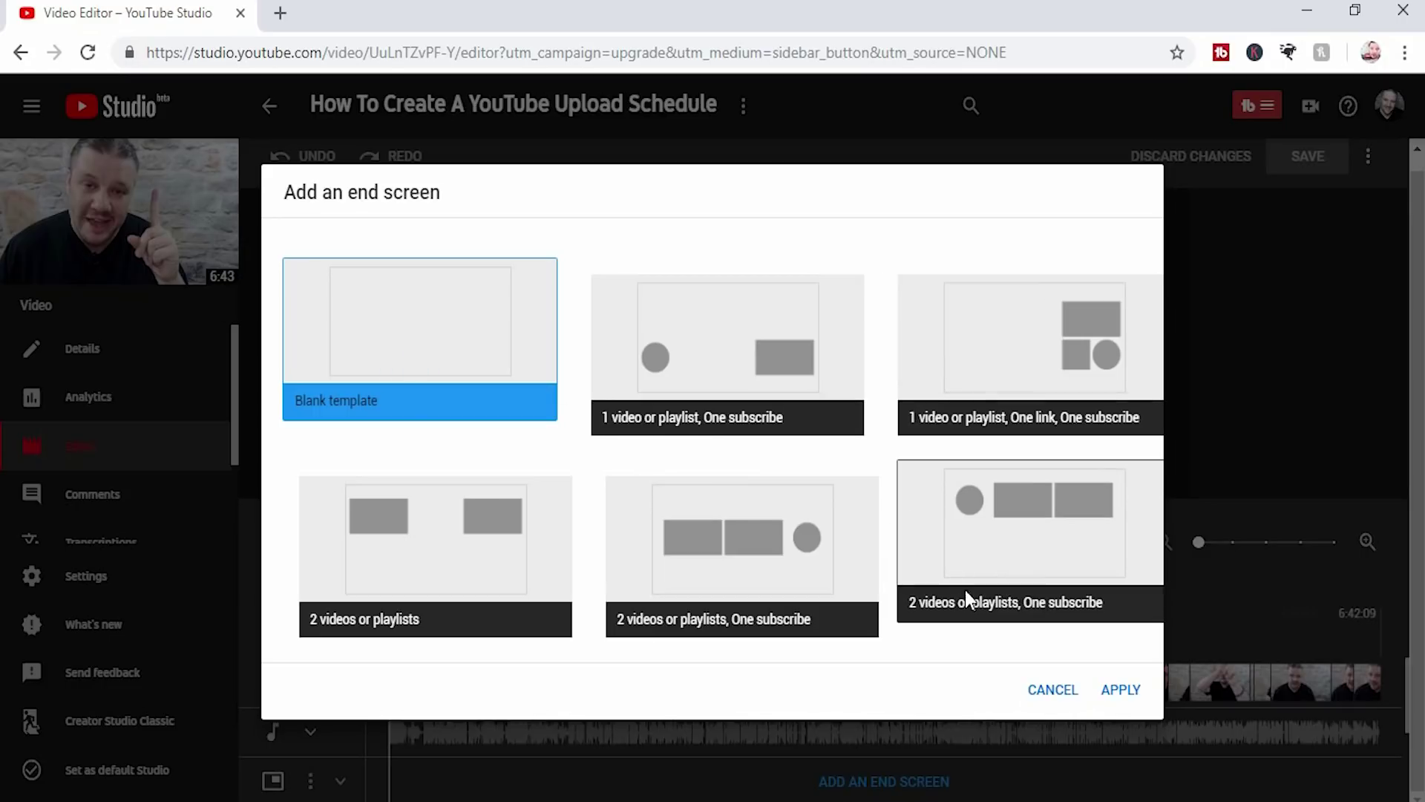
click(1122, 690)
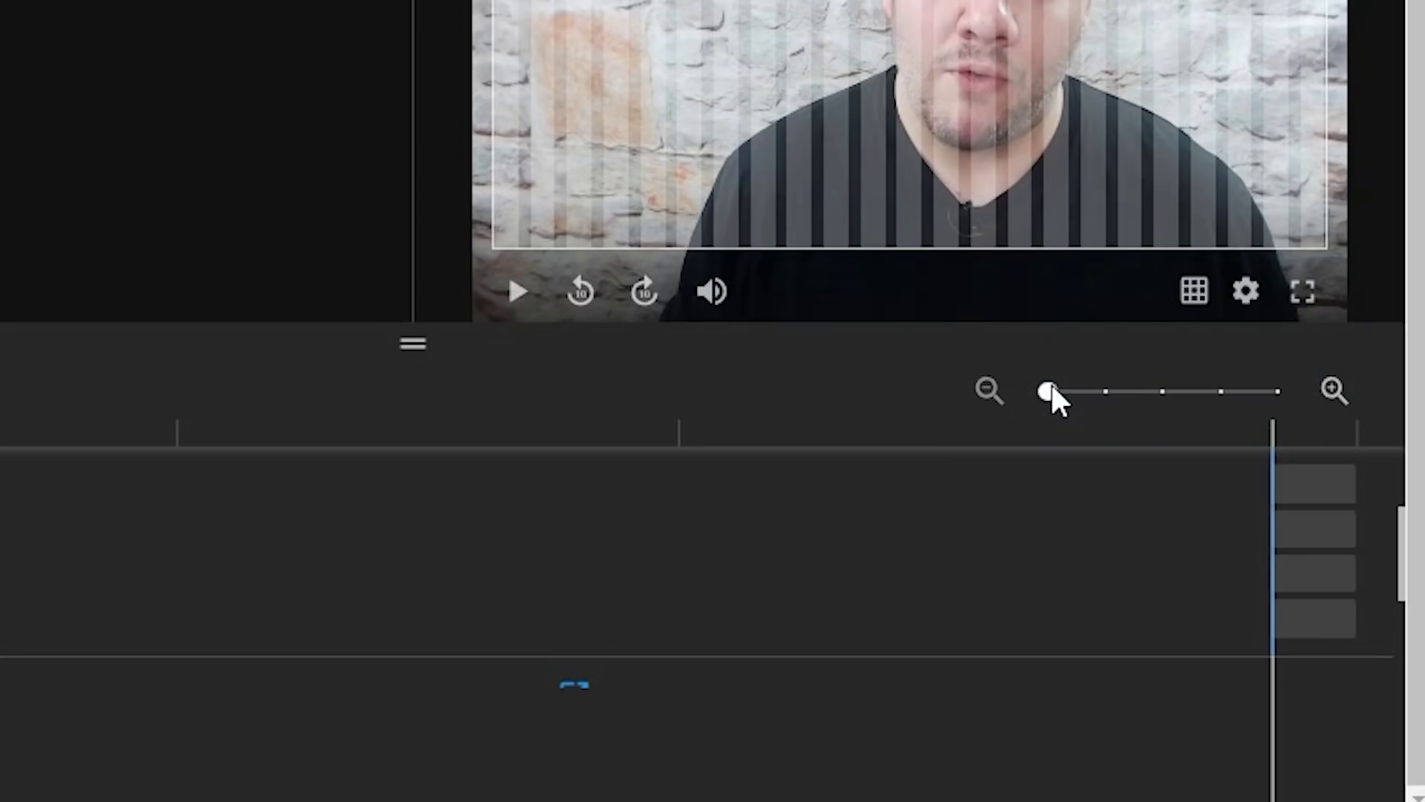
Zoom the timeline in two steps and place the playhead inside the end screen section
click(1199, 542)
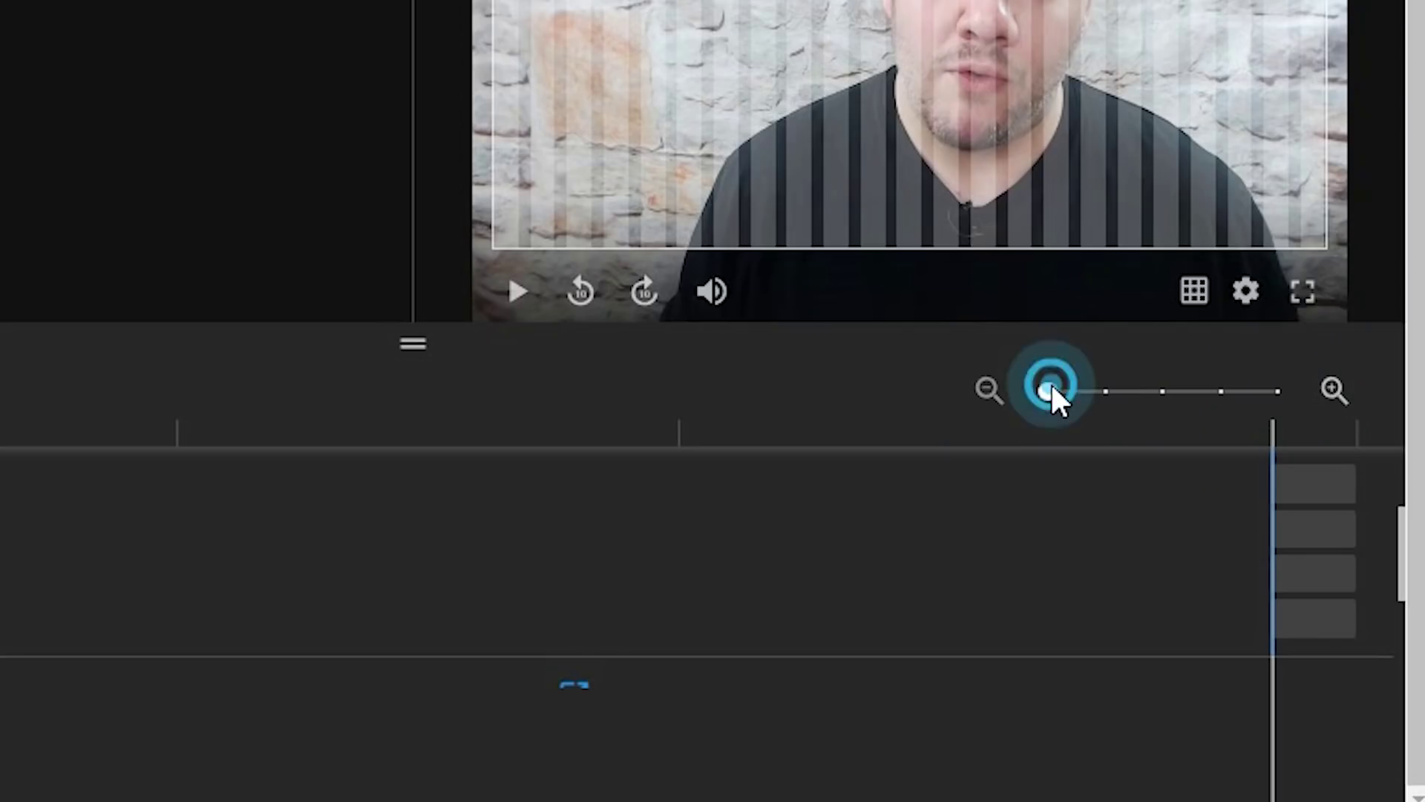
click(1110, 392)
click(1162, 391)
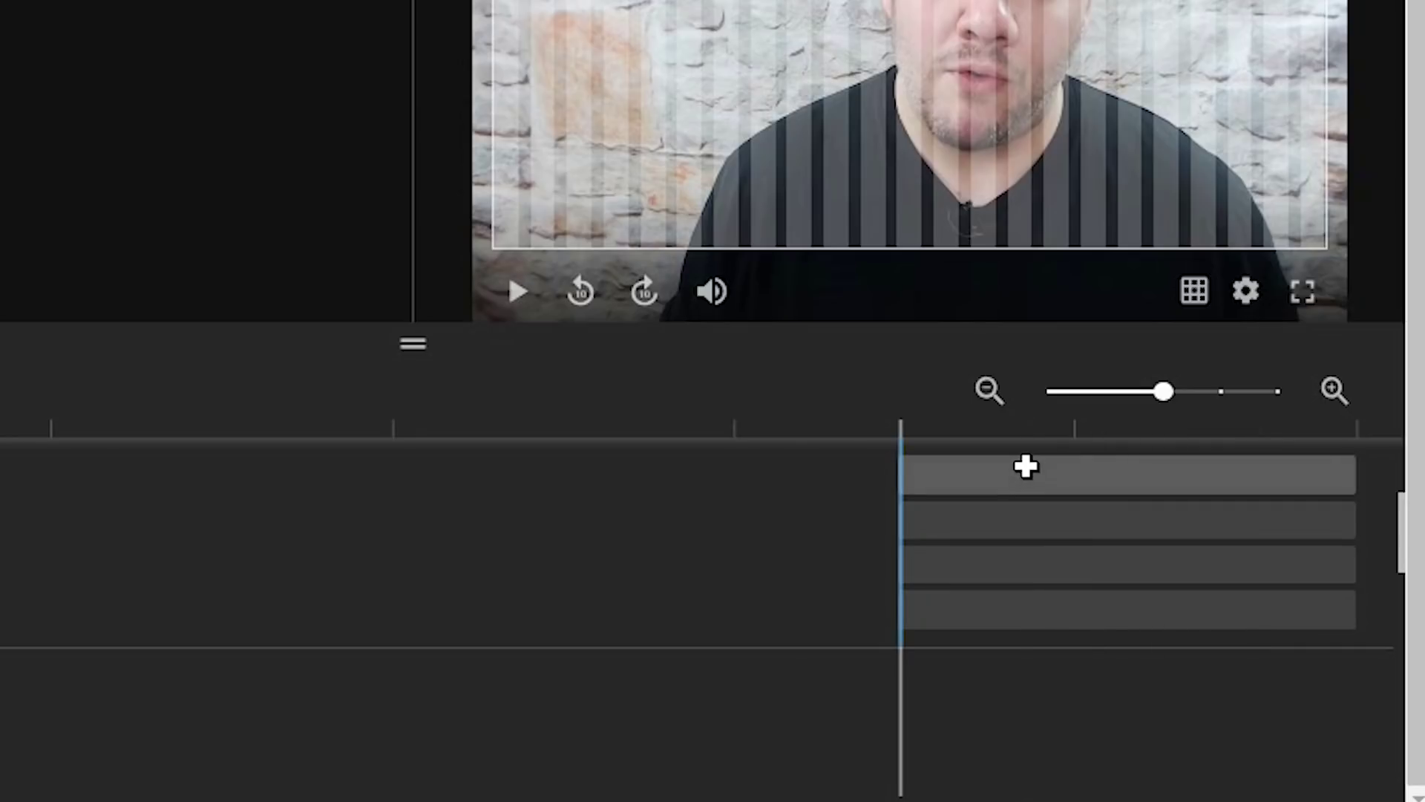
click(901, 412)
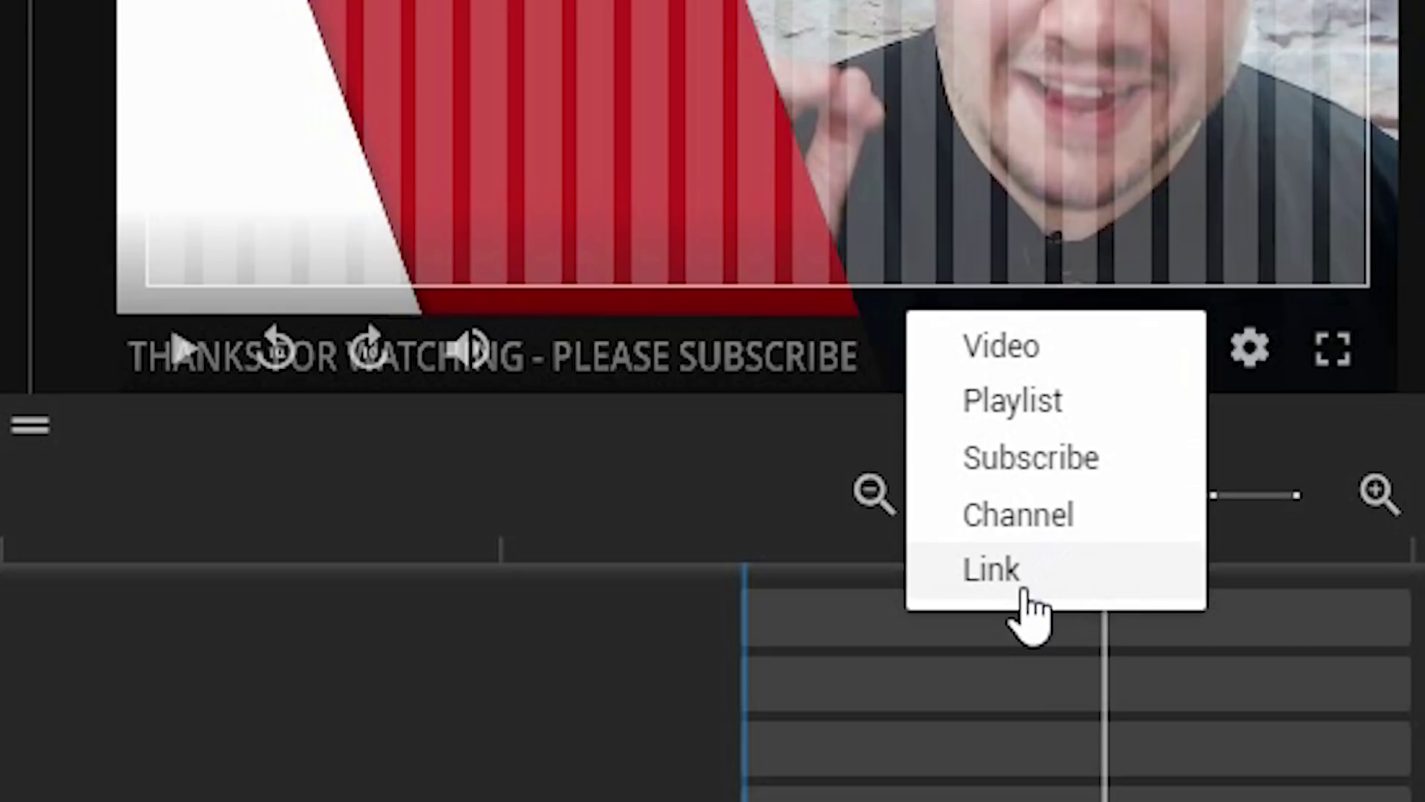
Feature the specific video 'Why Subscriber Counts Do Not Matter' and adjust its card size
click(1026, 349)
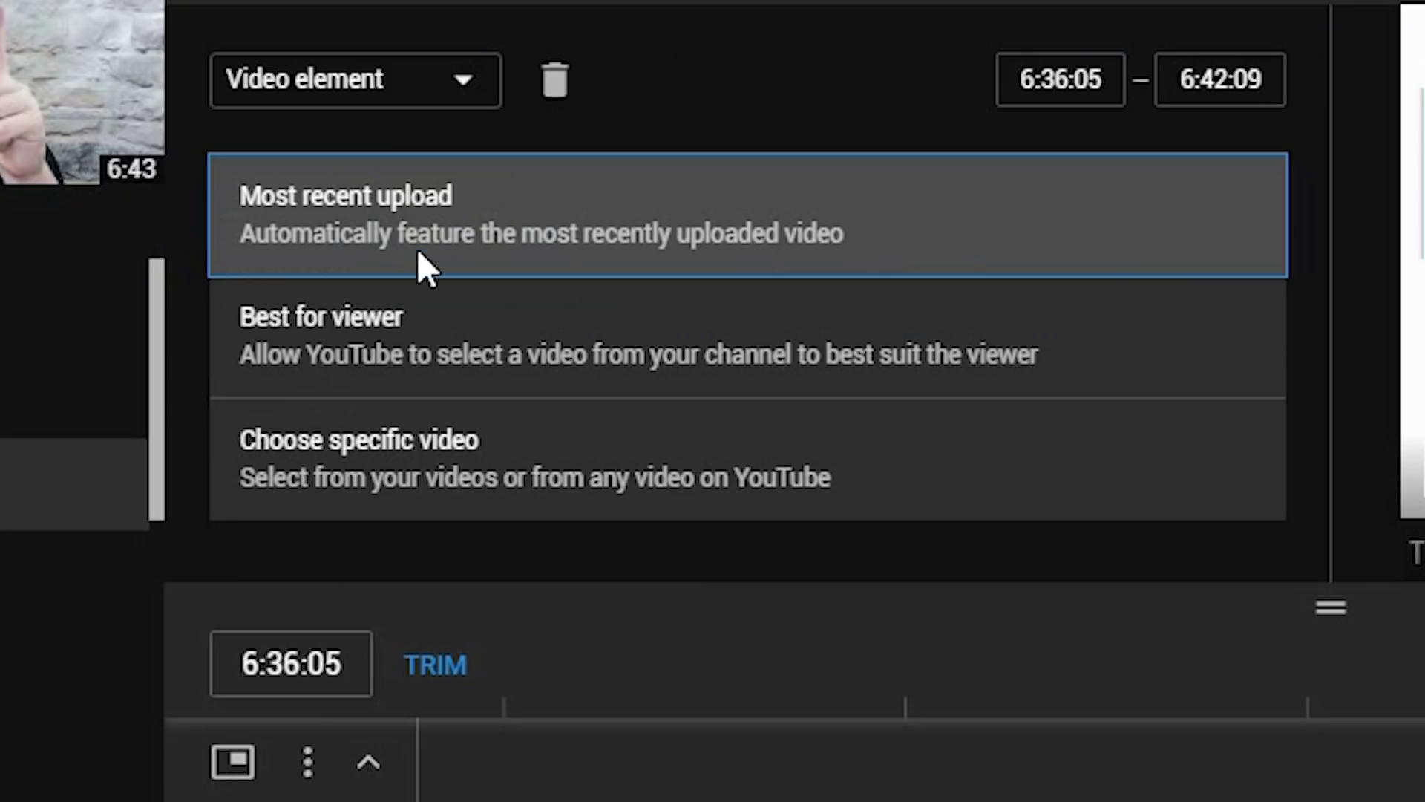
click(430, 343)
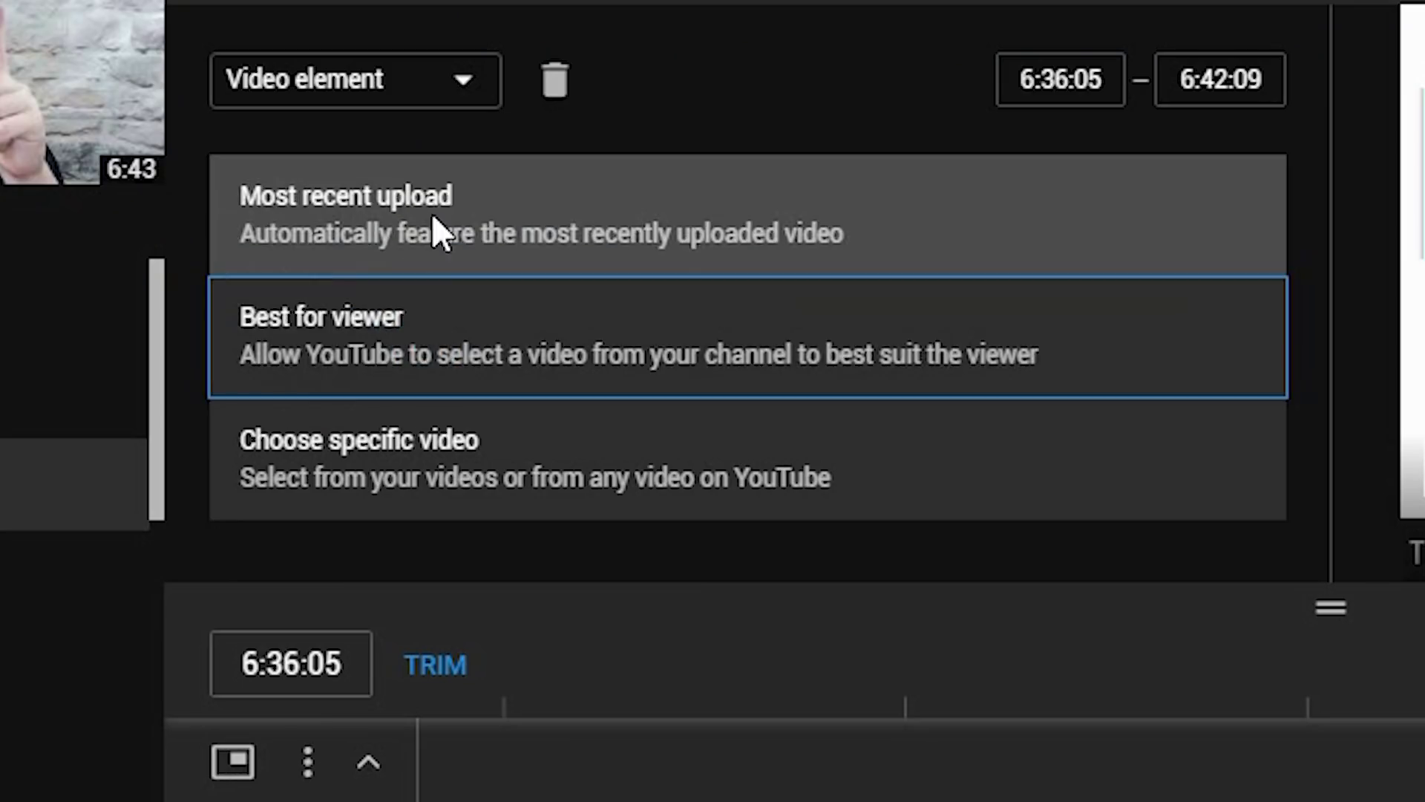
click(431, 449)
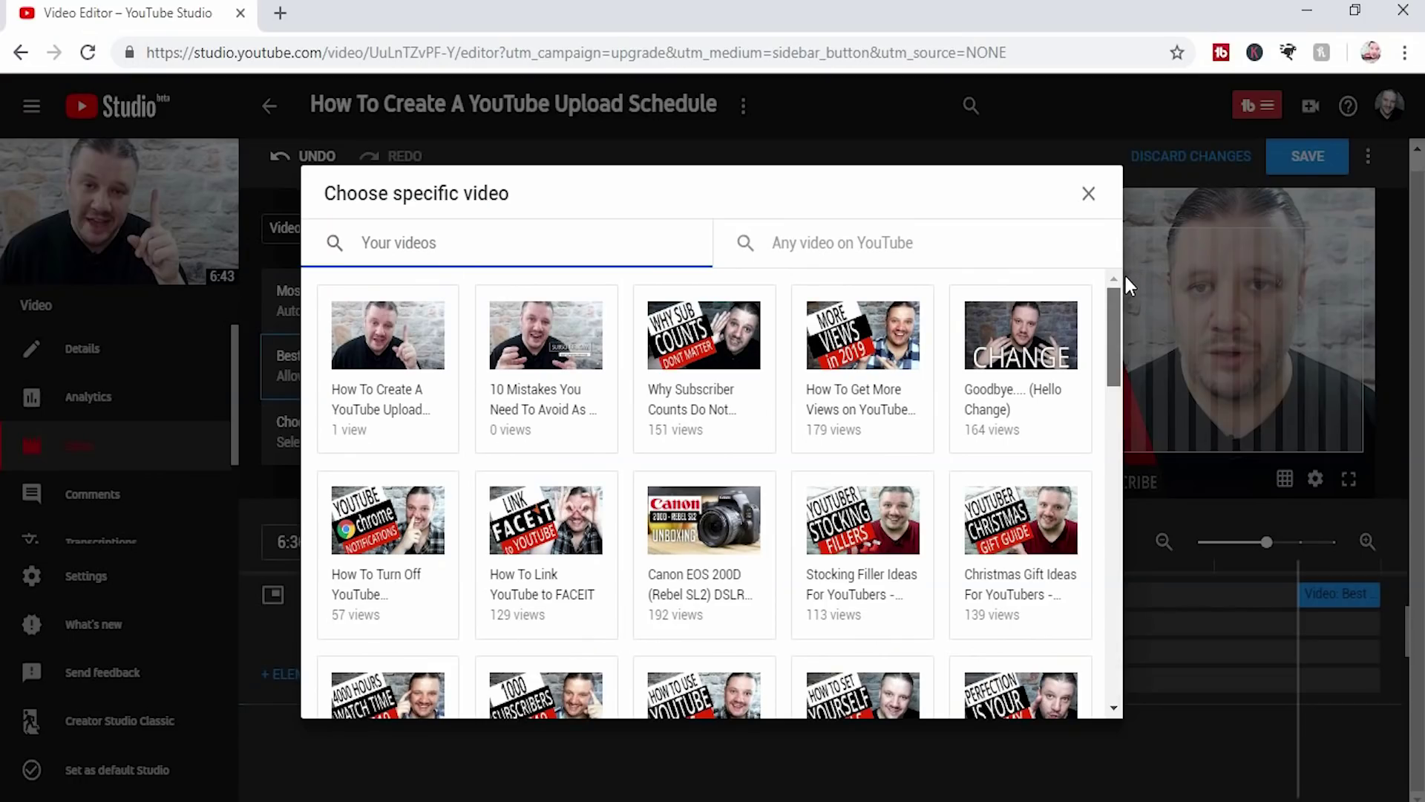
scroll(1118, 350, down, 7)
drag(1104, 432, 1096, 288)
click(723, 364)
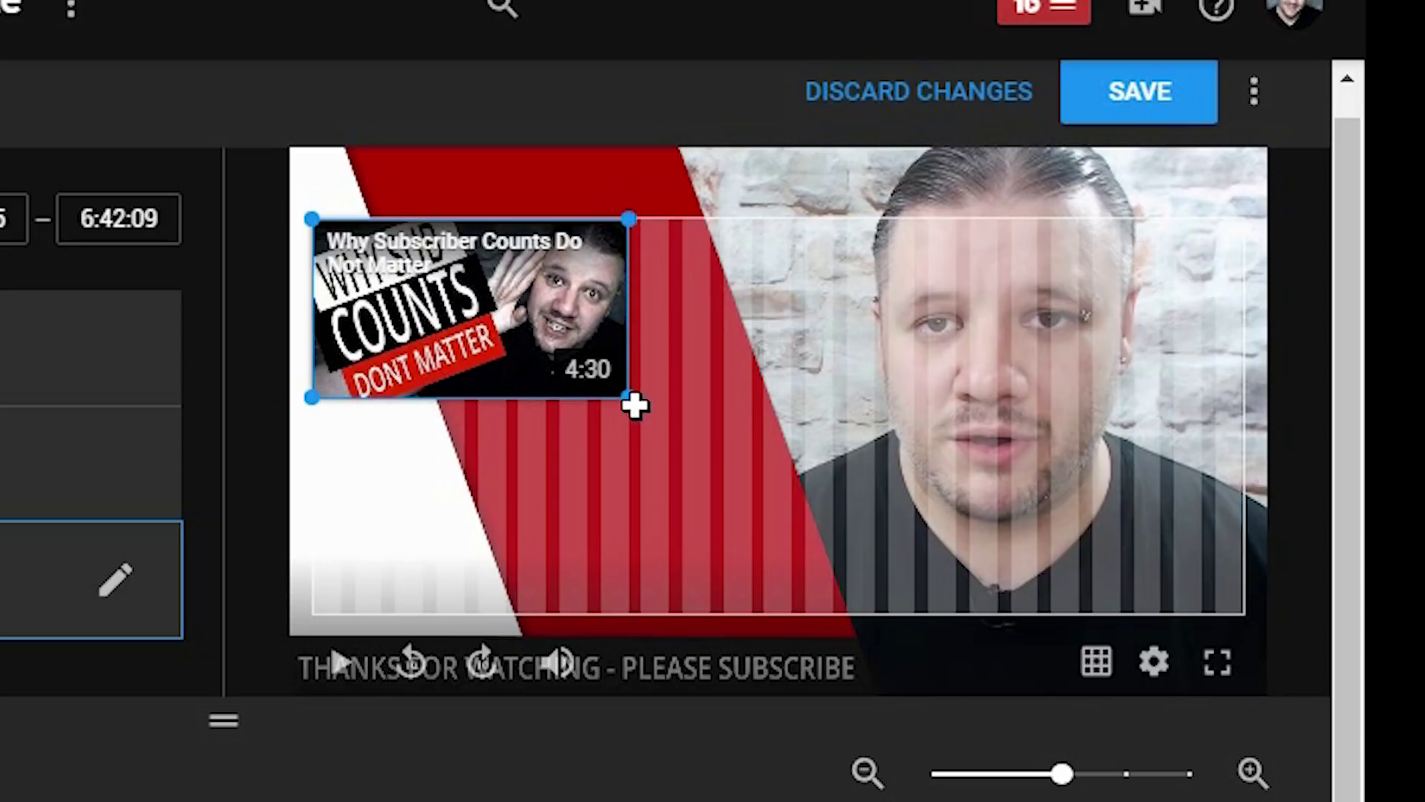
drag(632, 396, 786, 474)
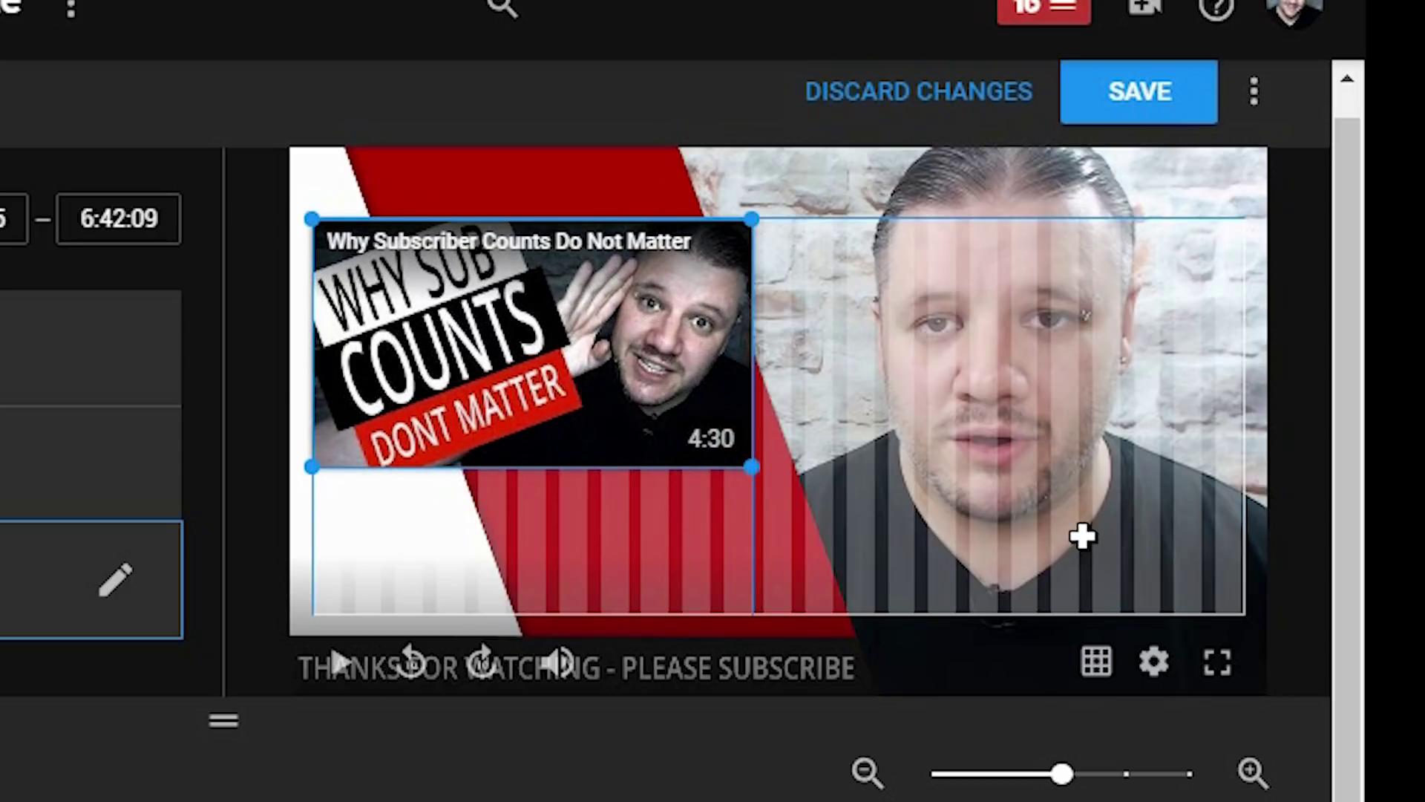
drag(691, 449, 628, 398)
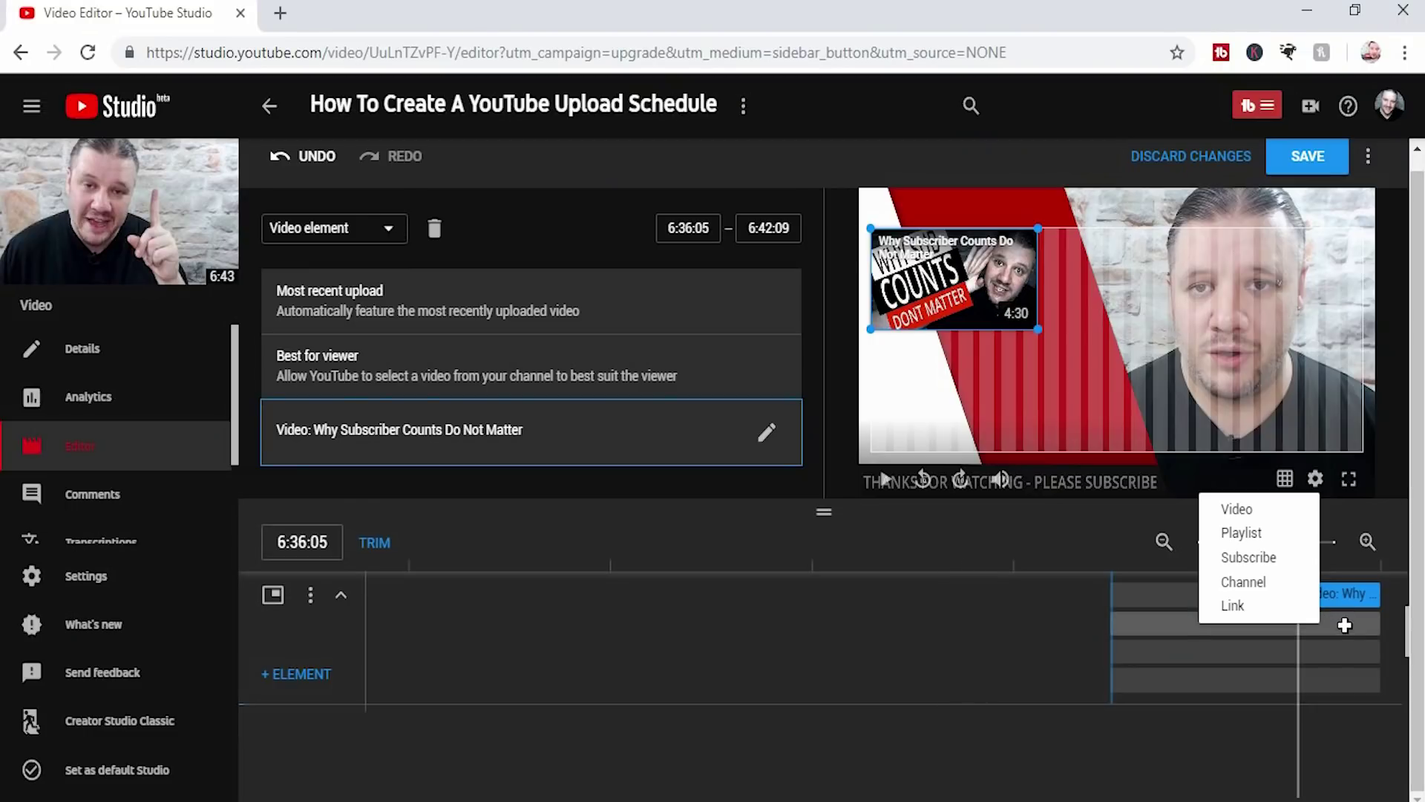
Add a playlist element, searching by channel name, featuring 'Feel More Confident On Camera'
click(1258, 533)
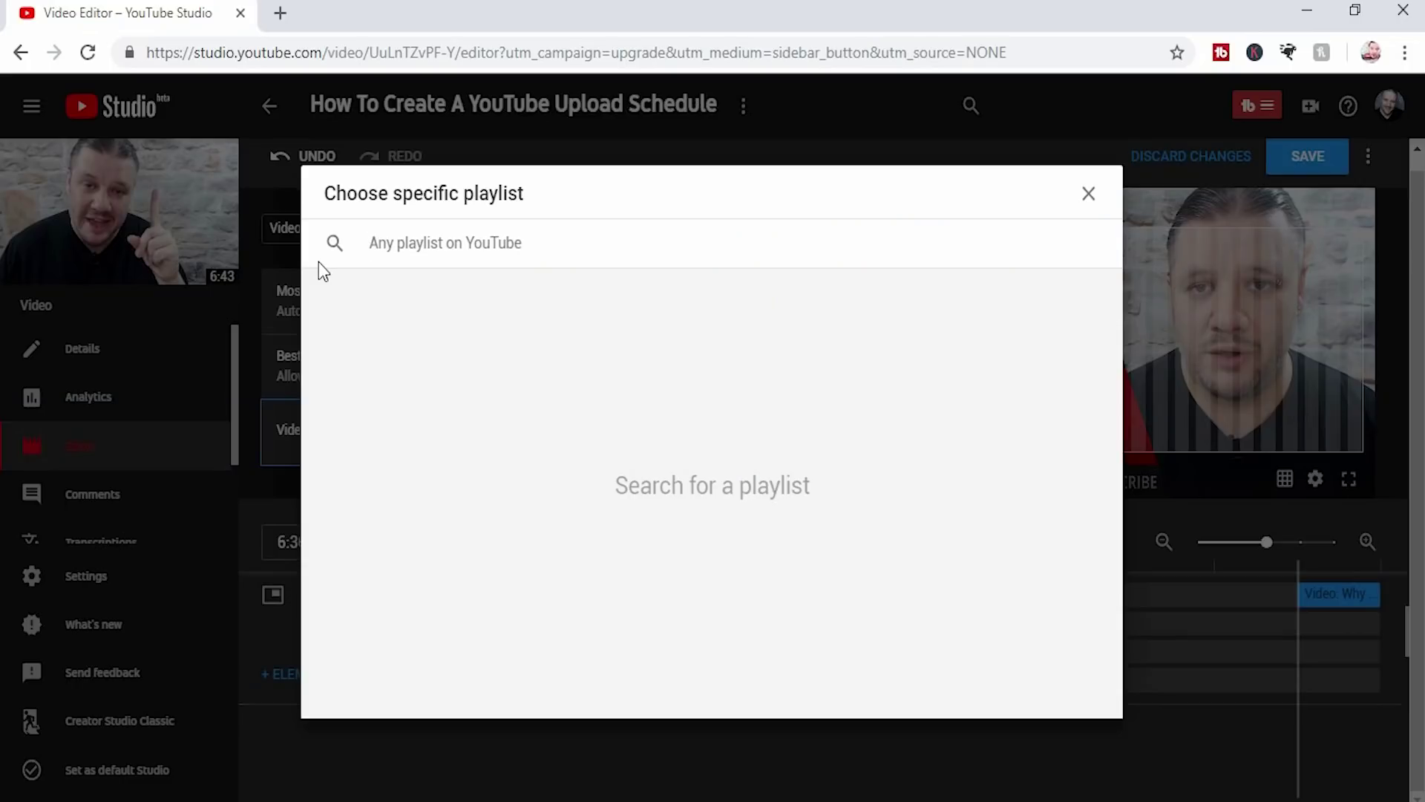
text(a)
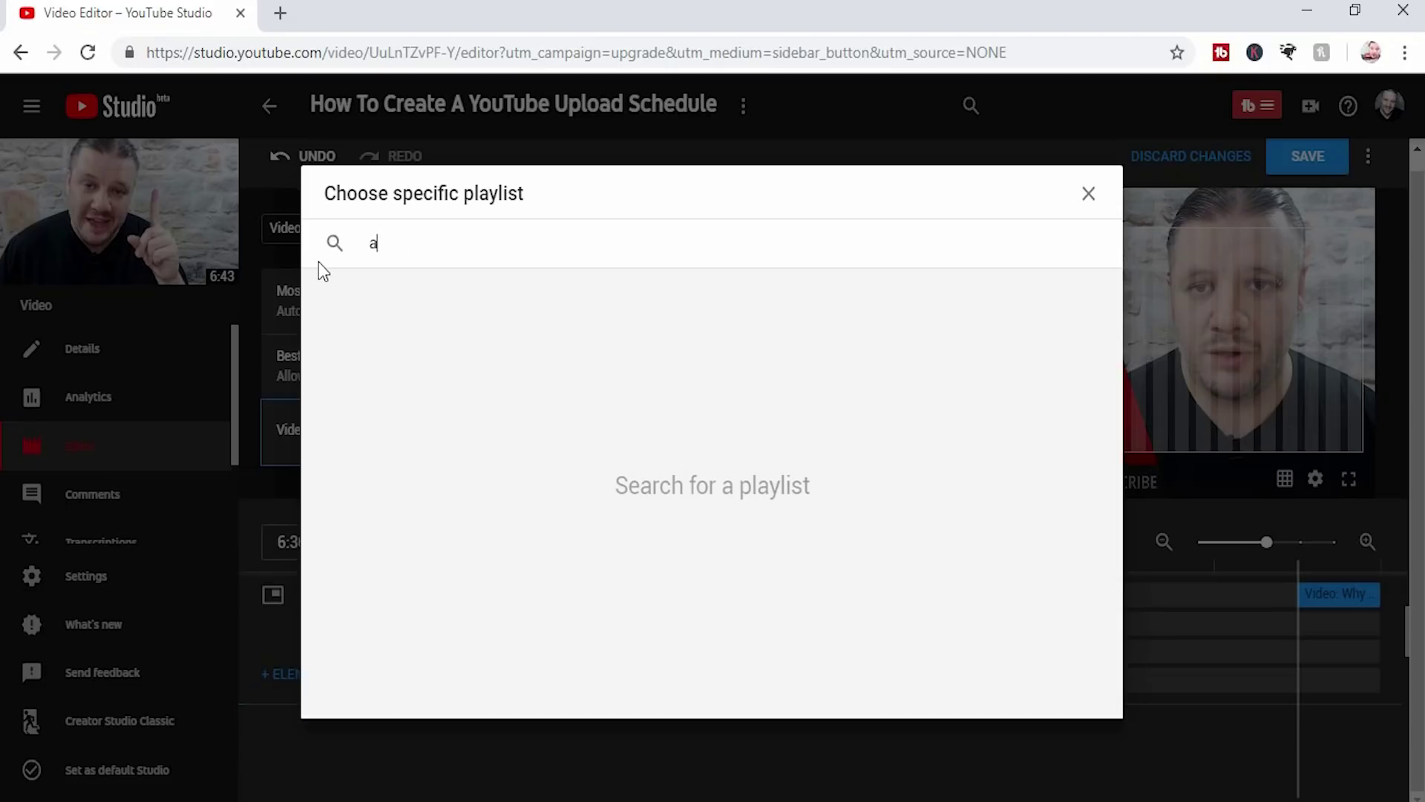
text(lan spicer)
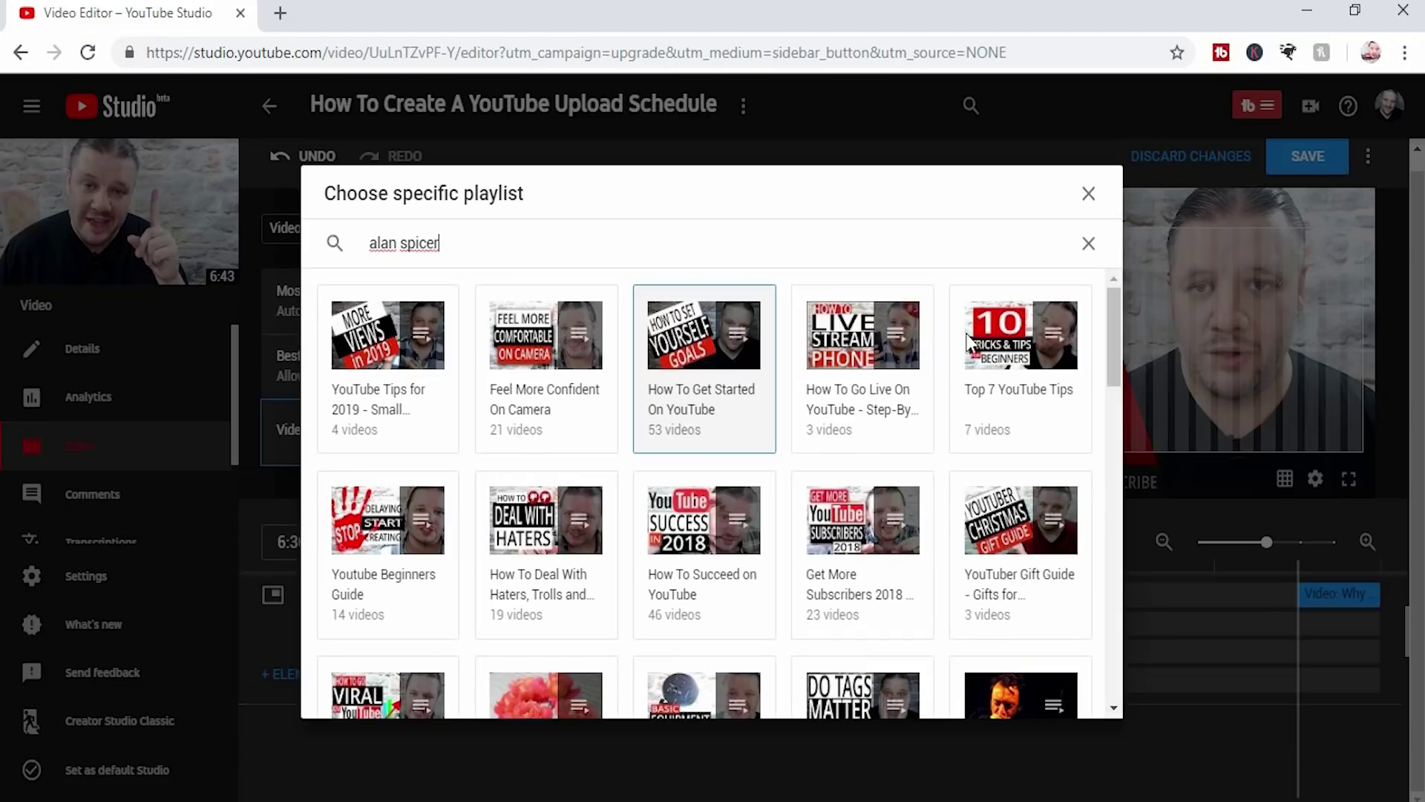
drag(1112, 318, 1110, 368)
drag(1111, 385, 1094, 297)
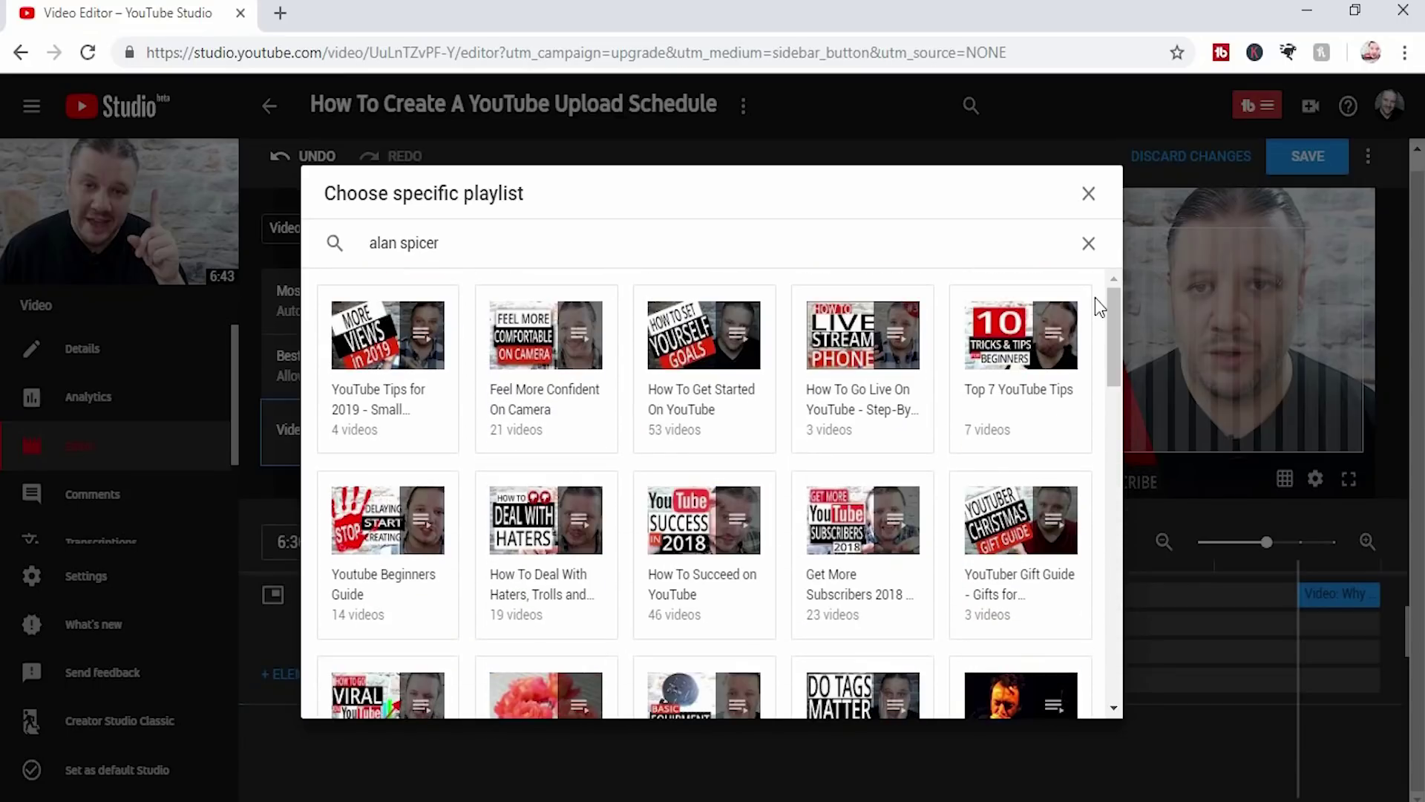
click(559, 349)
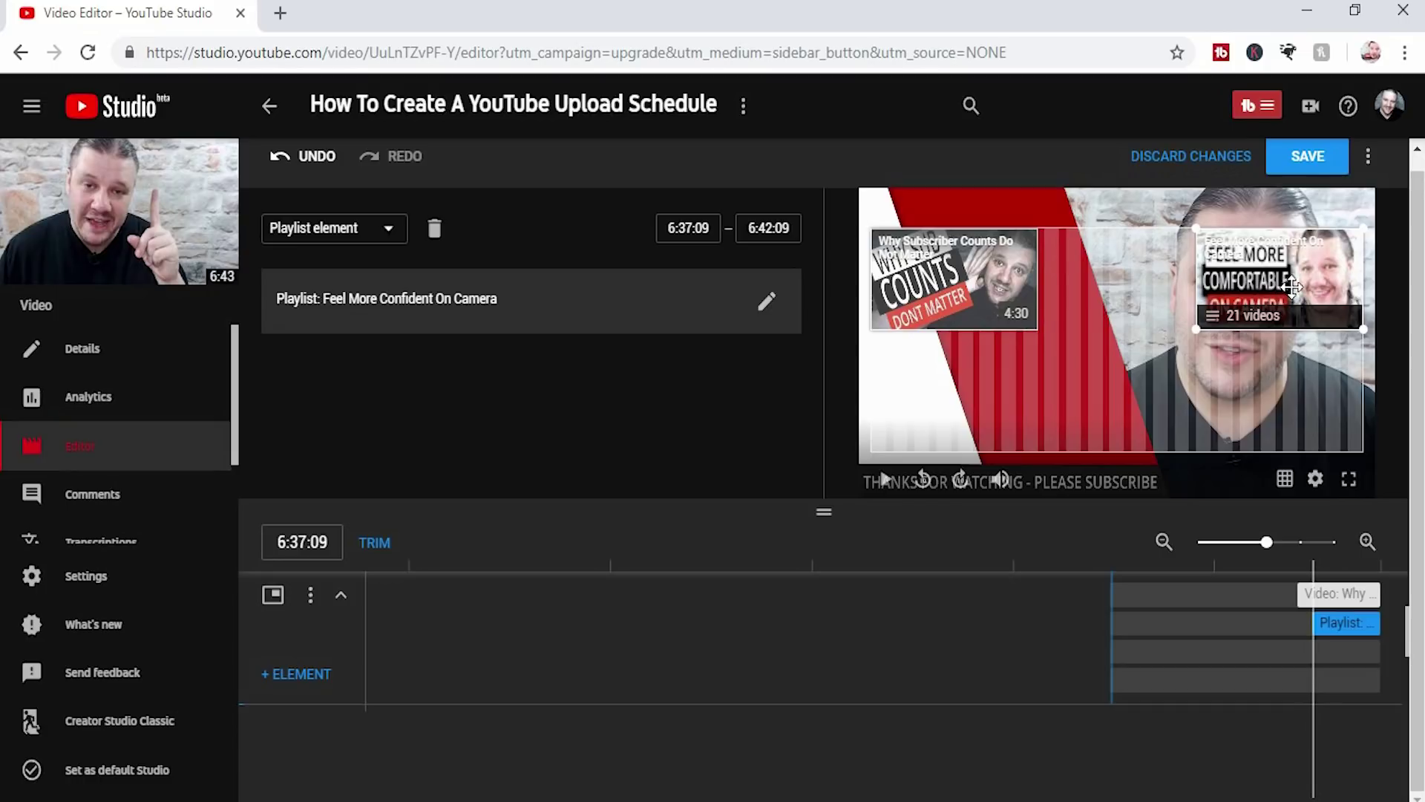
Place the playlist card below the video card and shift its timing to 6:32:11–6:38:04
drag(1280, 307, 918, 421)
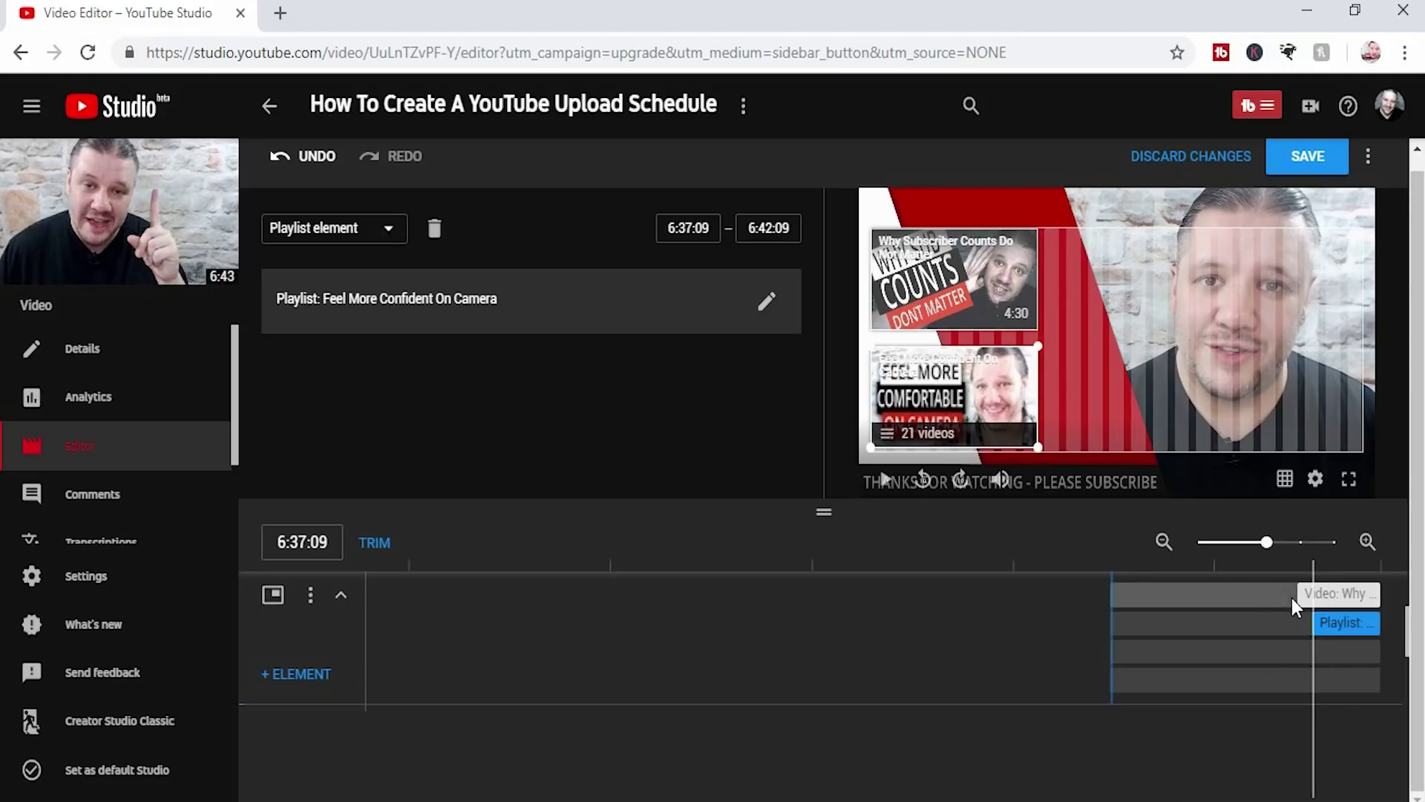
click(1334, 626)
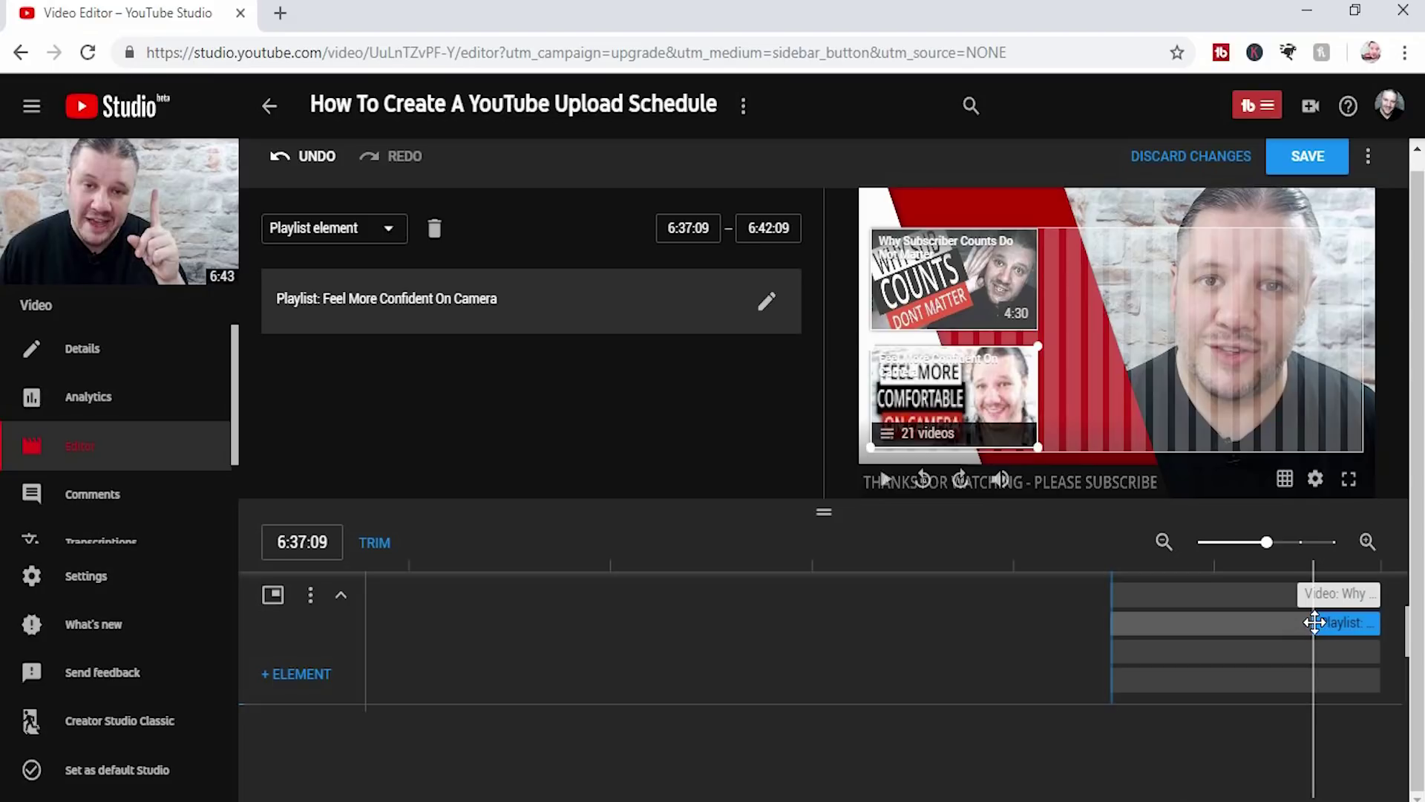
drag(1315, 622, 1254, 628)
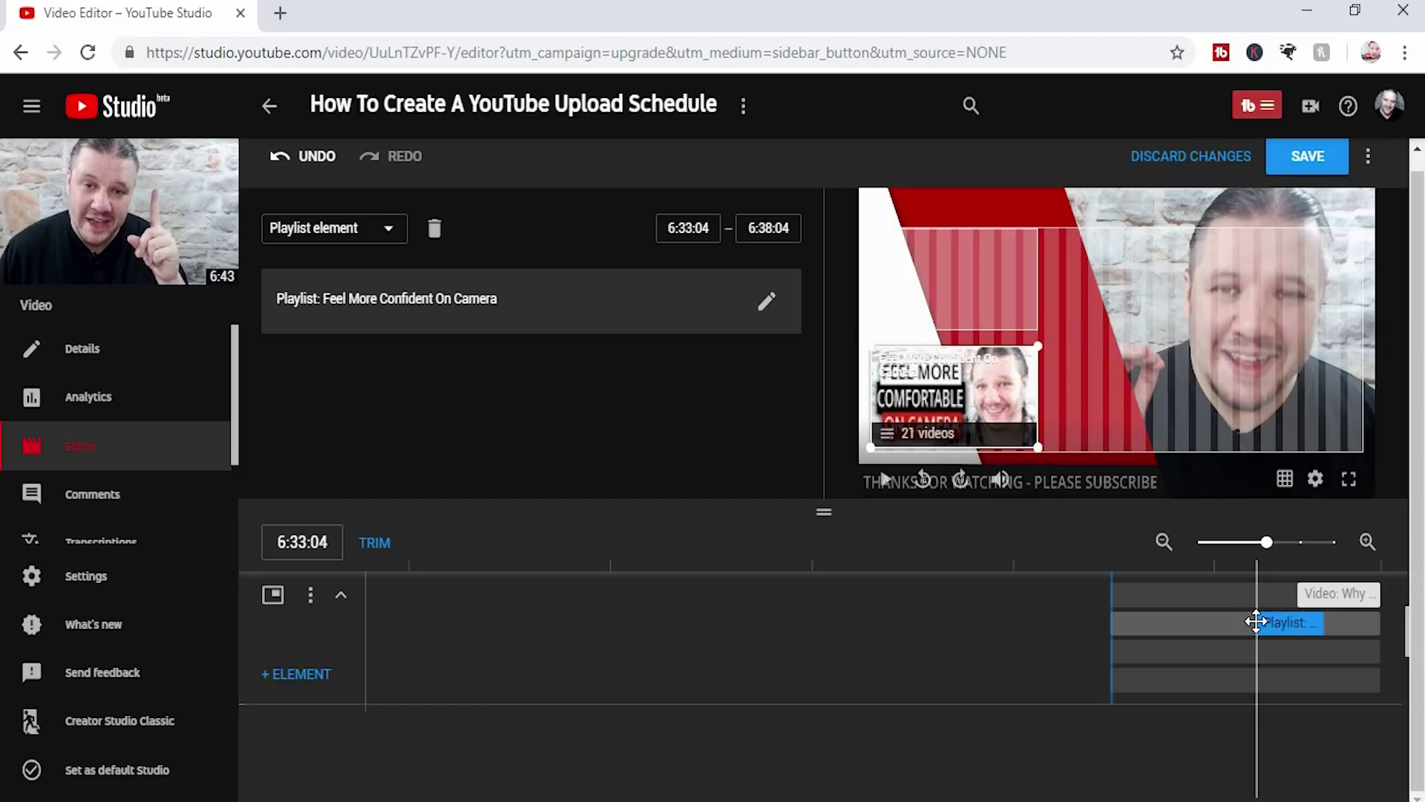
mouse_move(1255, 621)
mouse_down()
mouse_move(1124, 621)
mouse_move(1253, 622)
mouse_up()
Add a Subscribe element and drag its avatar beside the video card
click(1347, 652)
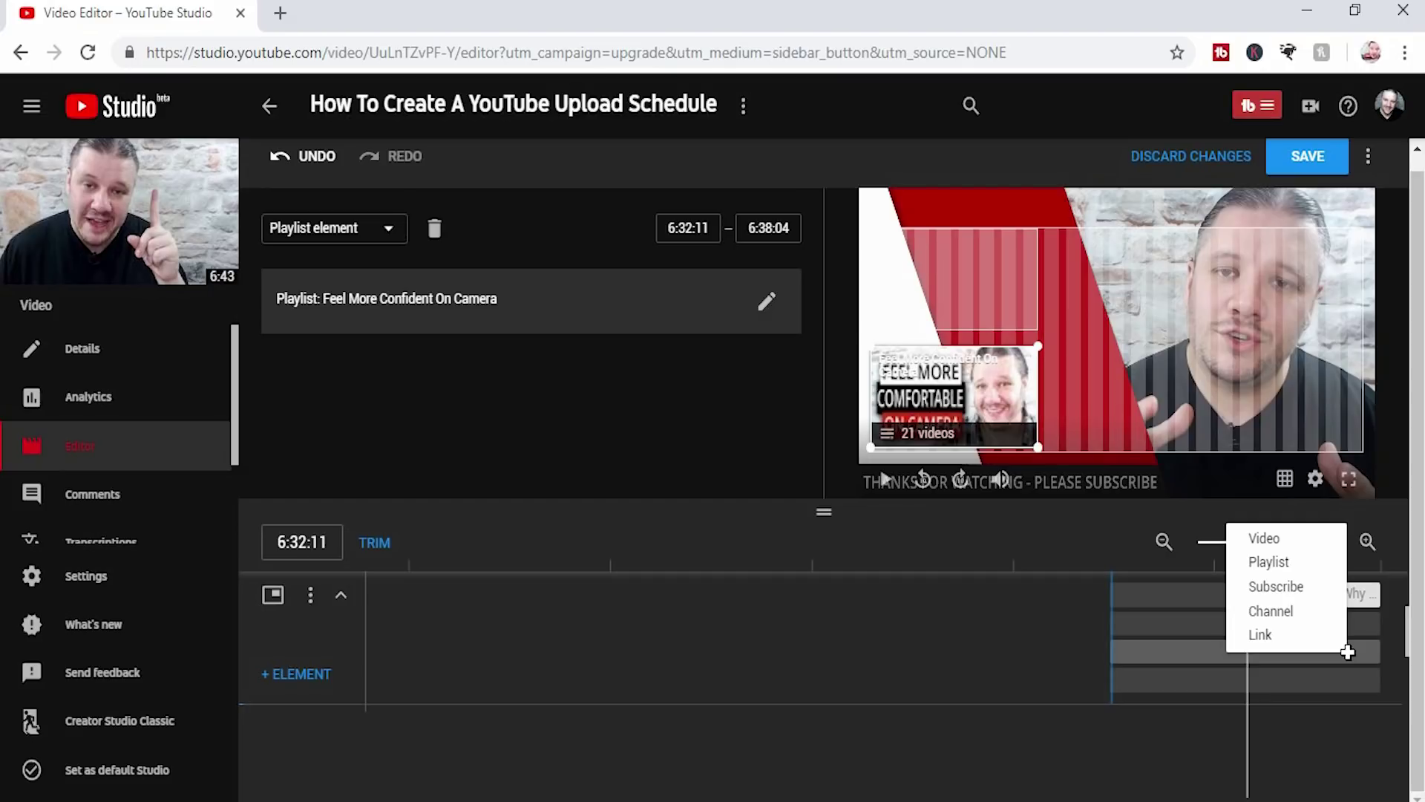
click(1279, 586)
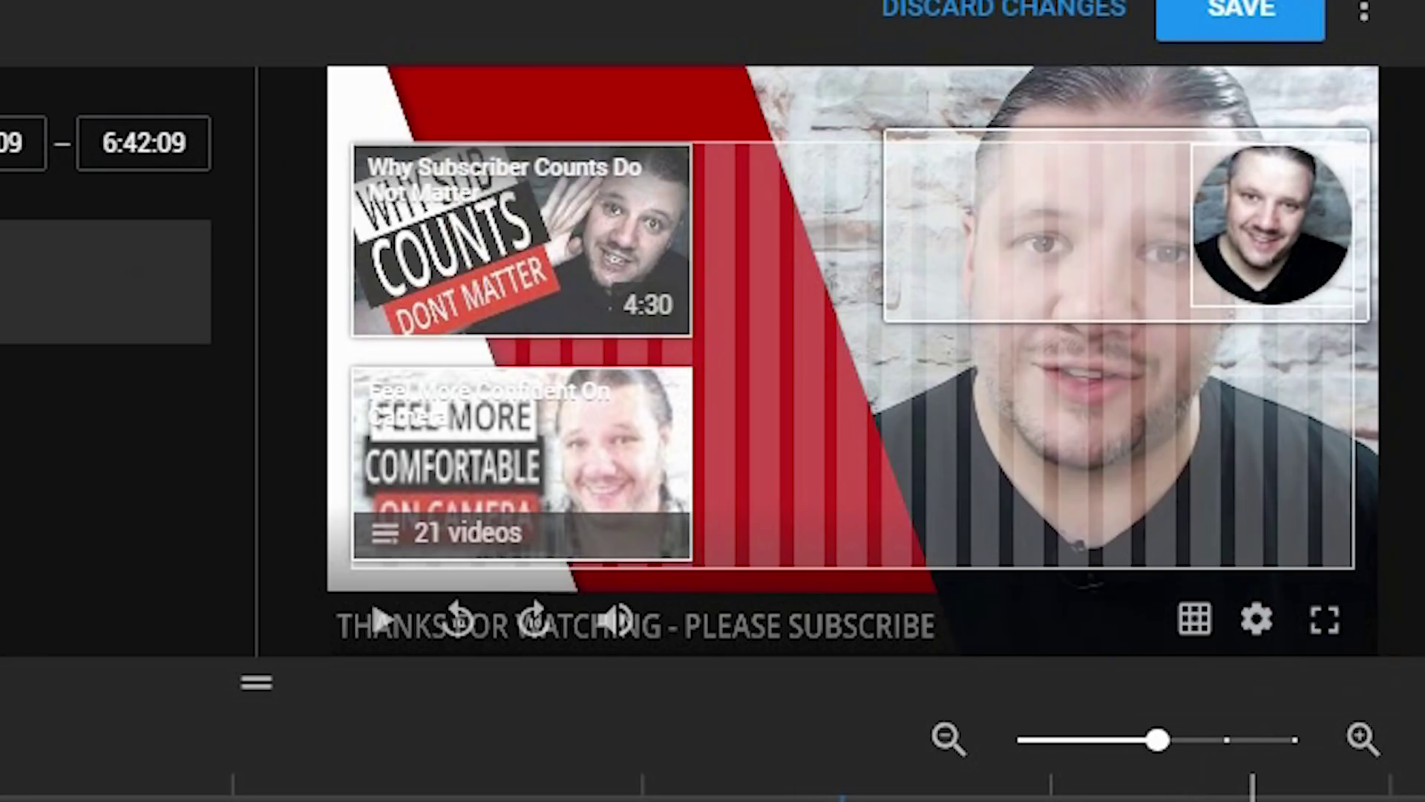
drag(1224, 238, 739, 214)
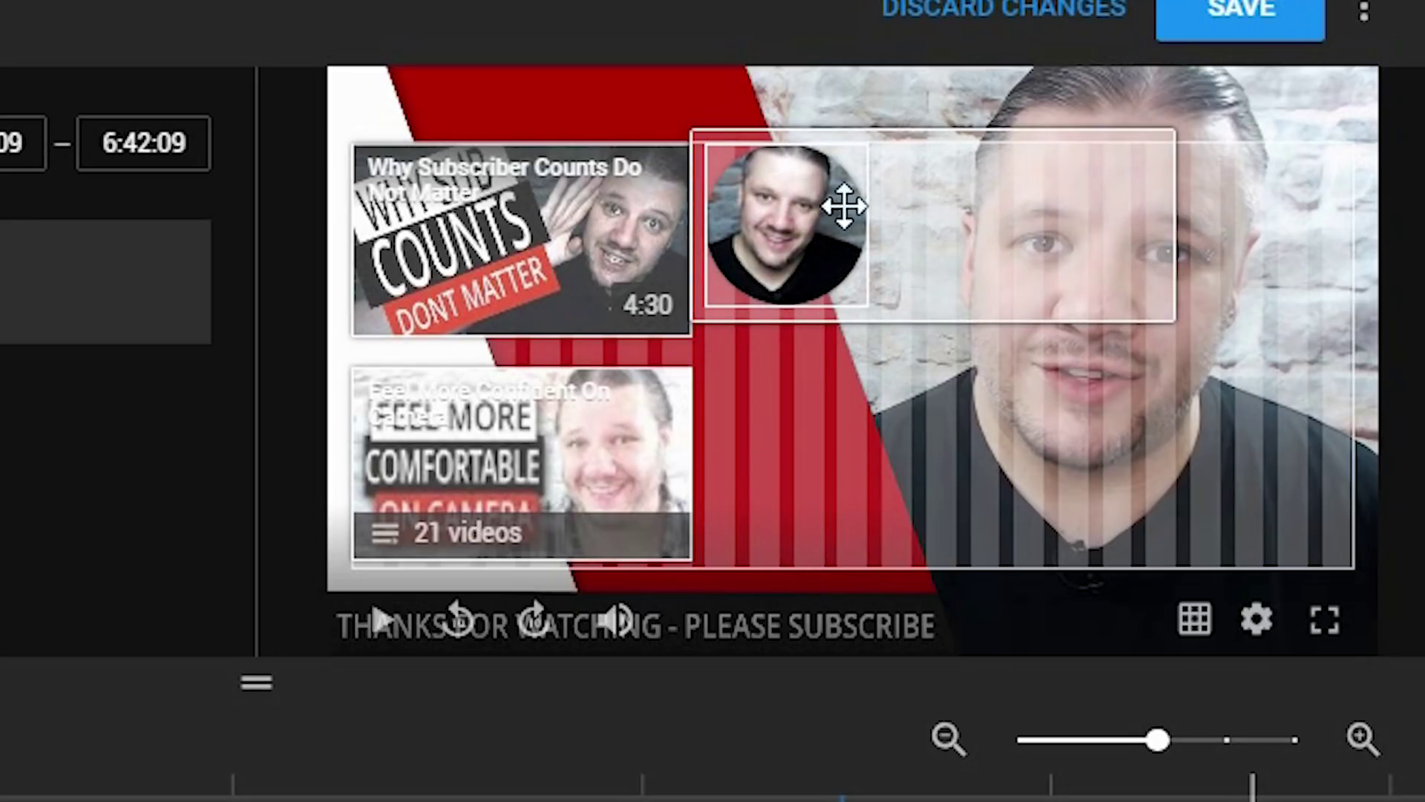
drag(831, 232, 814, 182)
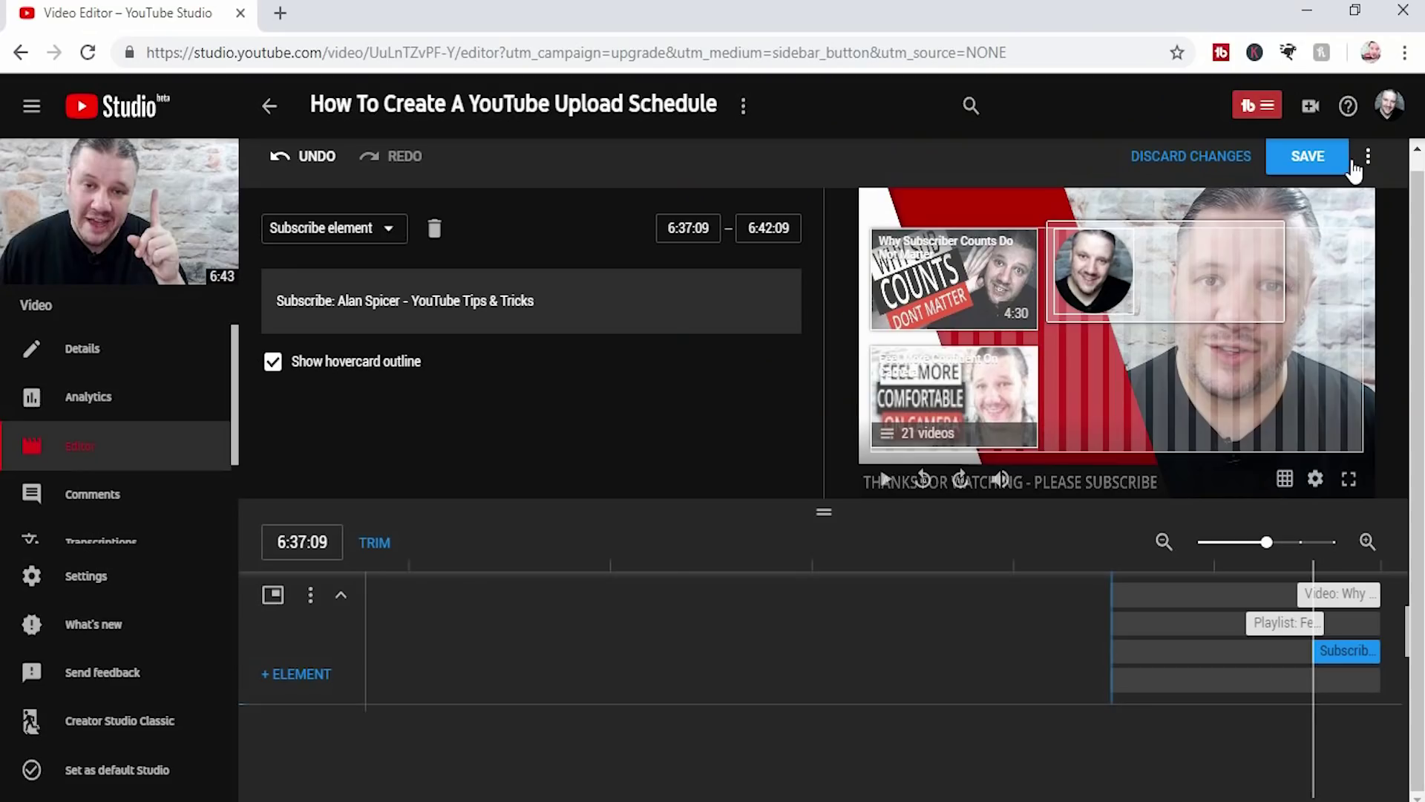
Save the end screen and confirm updating the existing video
click(1263, 9)
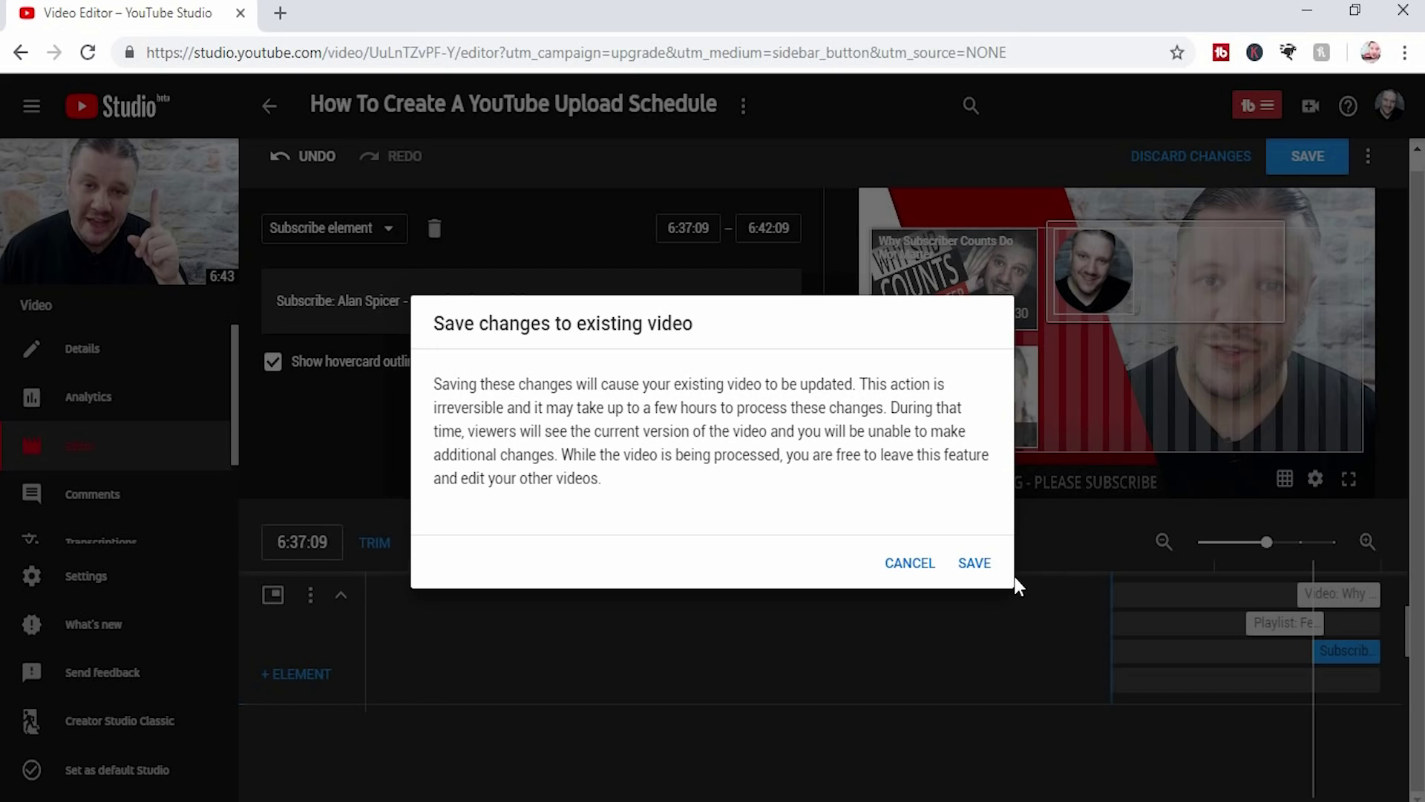
click(974, 564)
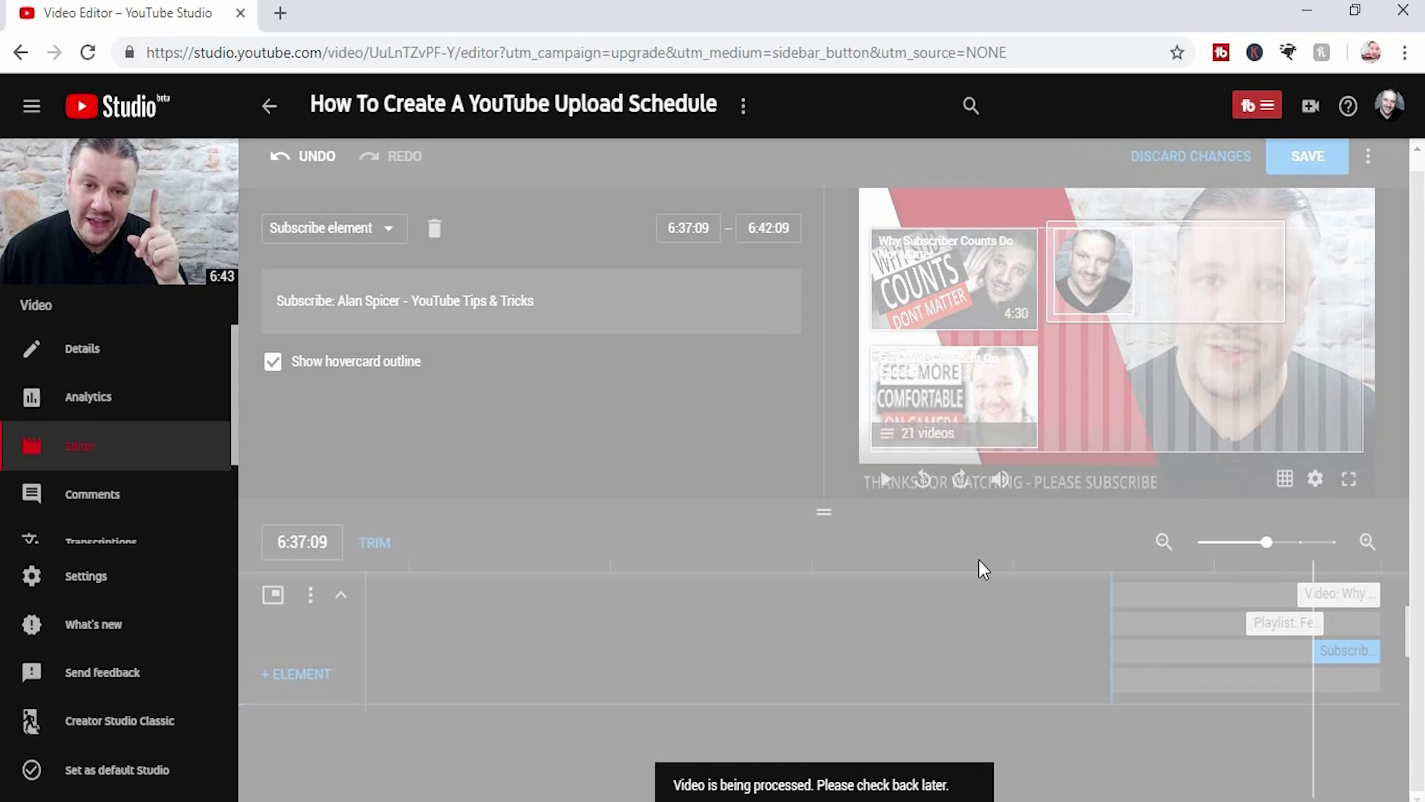